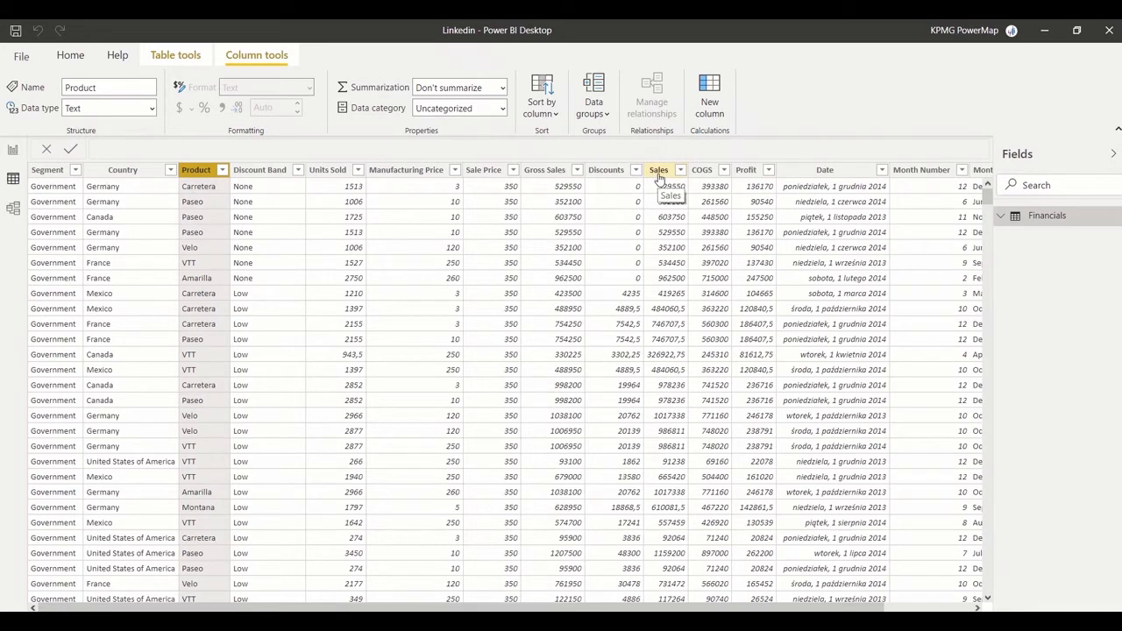
Step: Create a clustered column chart on Page 3 with Country on the axis and Sales as values
left_click(659, 175)
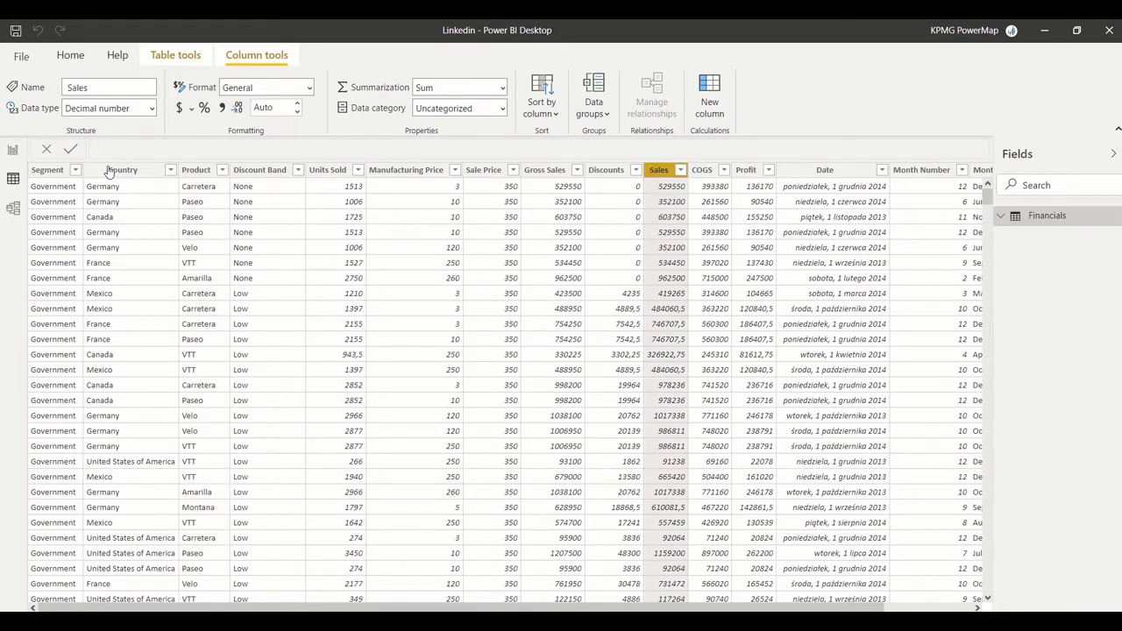
left_click(13, 150)
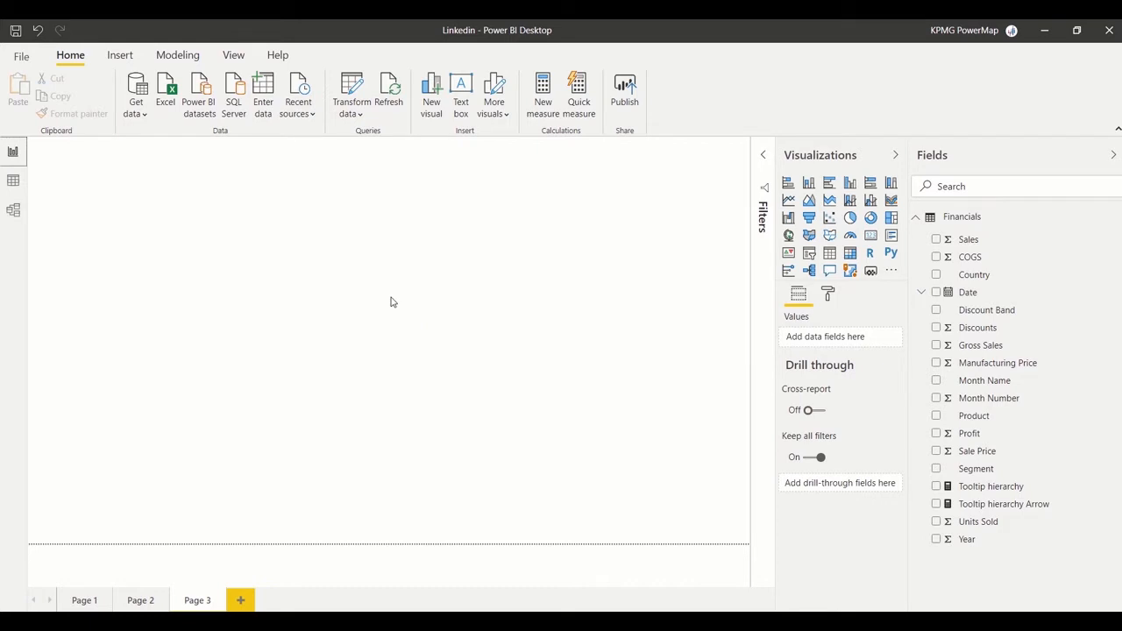
left_click(850, 189)
left_click_drag(164, 162, 345, 228)
left_click_drag(975, 328, 836, 342)
left_click_drag(968, 239, 834, 434)
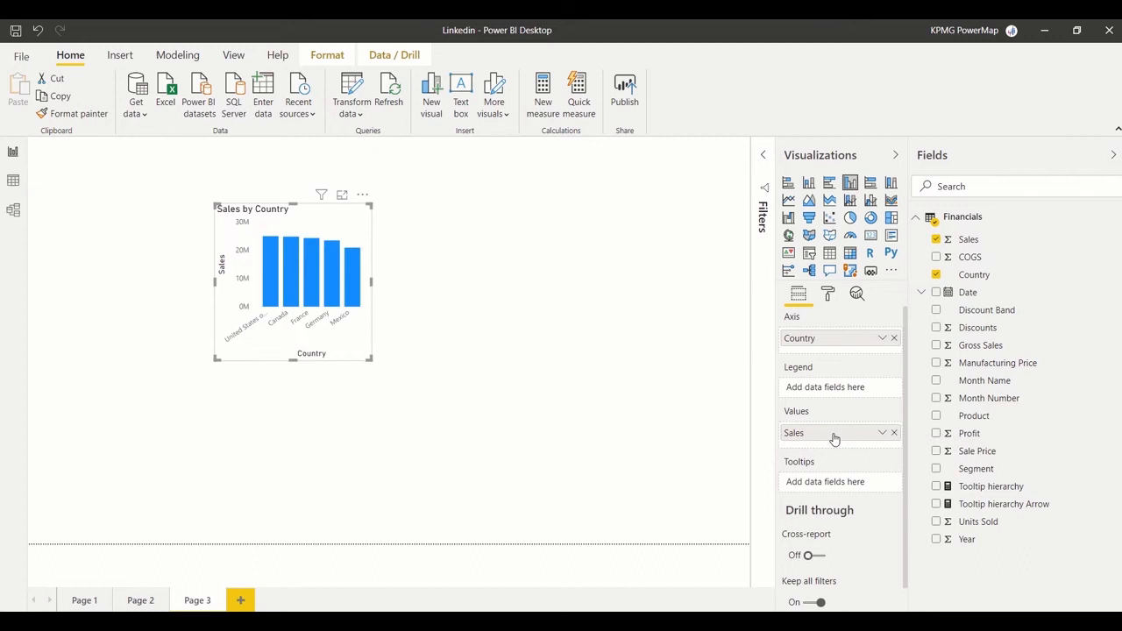
Step: Extend the chart's axis hierarchy to Country, Segment and Product, and enlarge the chart on the canvas
left_click_drag(973, 418, 826, 349)
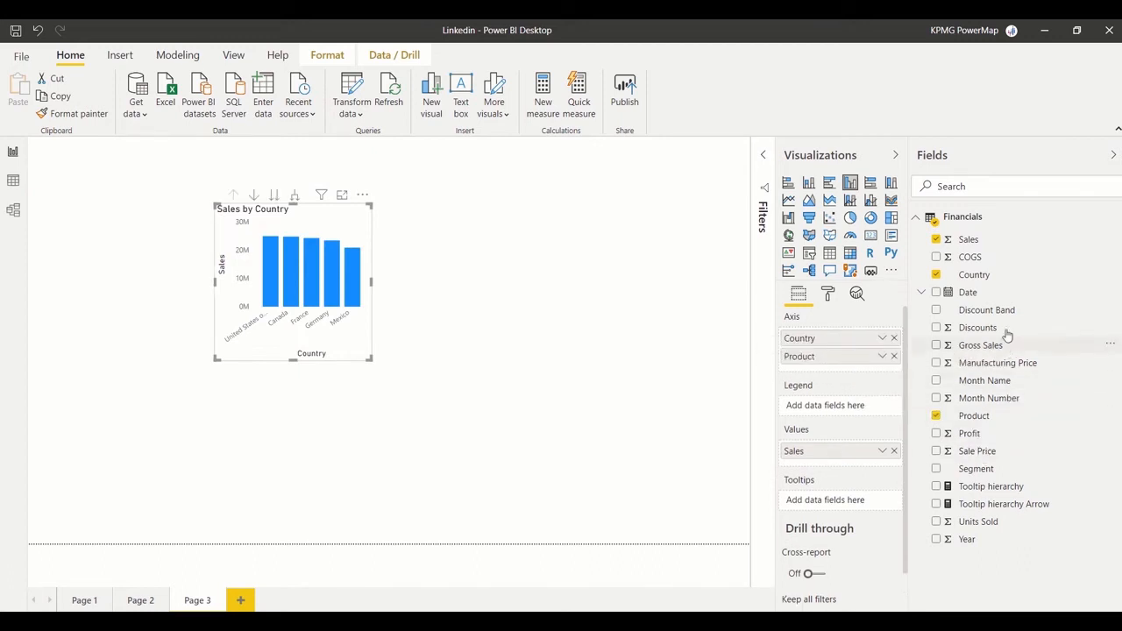
left_click_drag(988, 469, 860, 352)
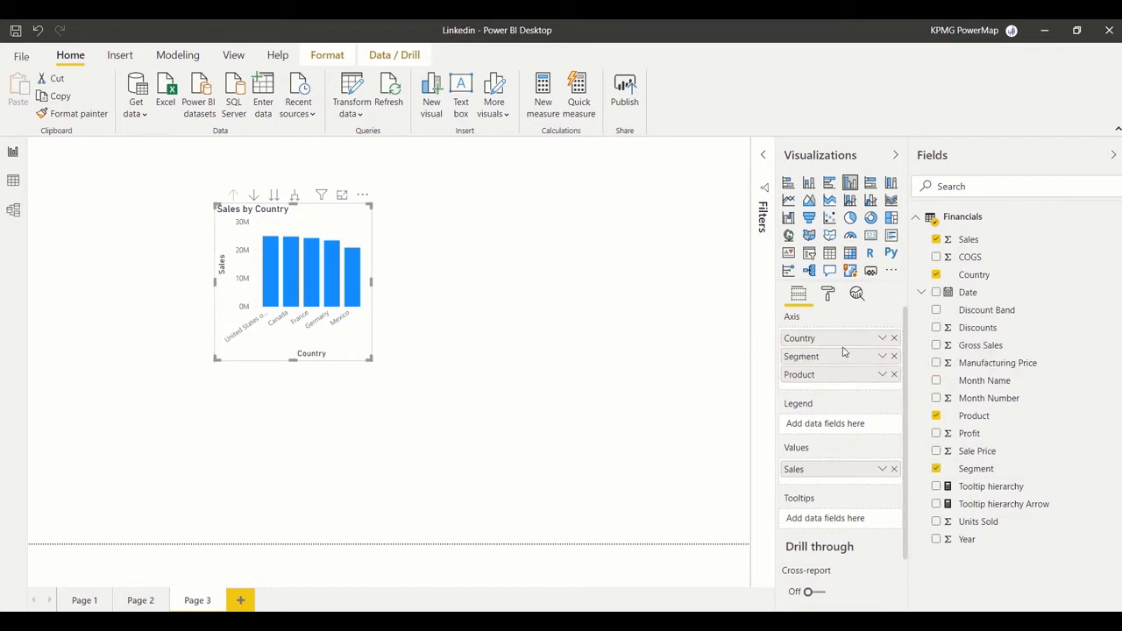
left_click_drag(370, 359, 575, 400)
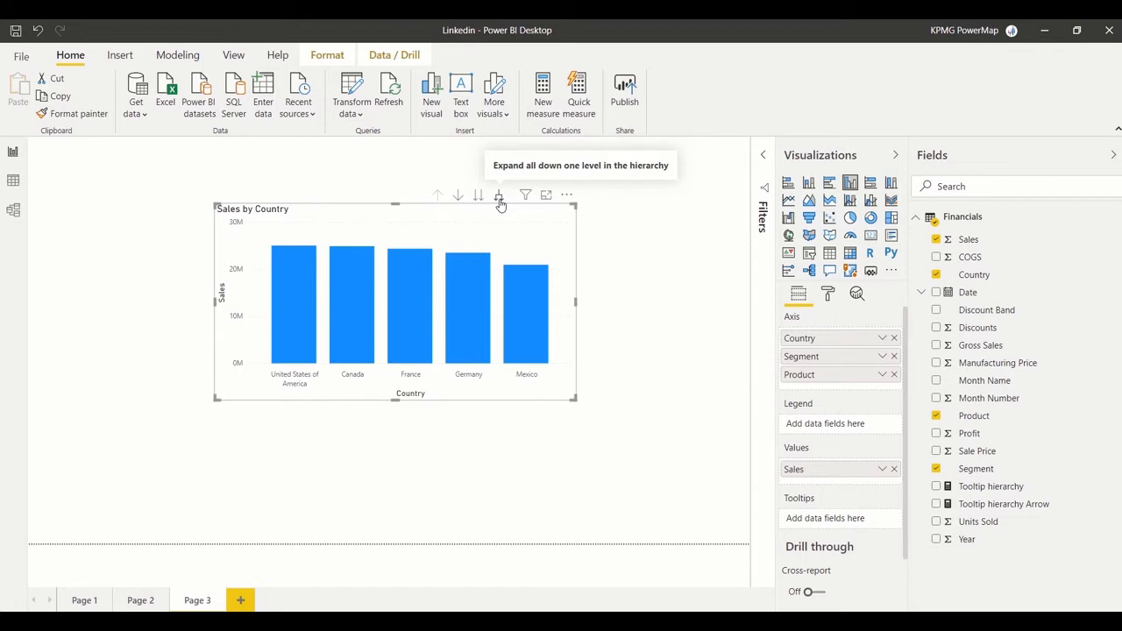
Step: Turn on drill-down mode for the chart, drill into Germany and its Enterprise segment, and inspect a product bar's tooltip
left_click(458, 195)
left_click(465, 279)
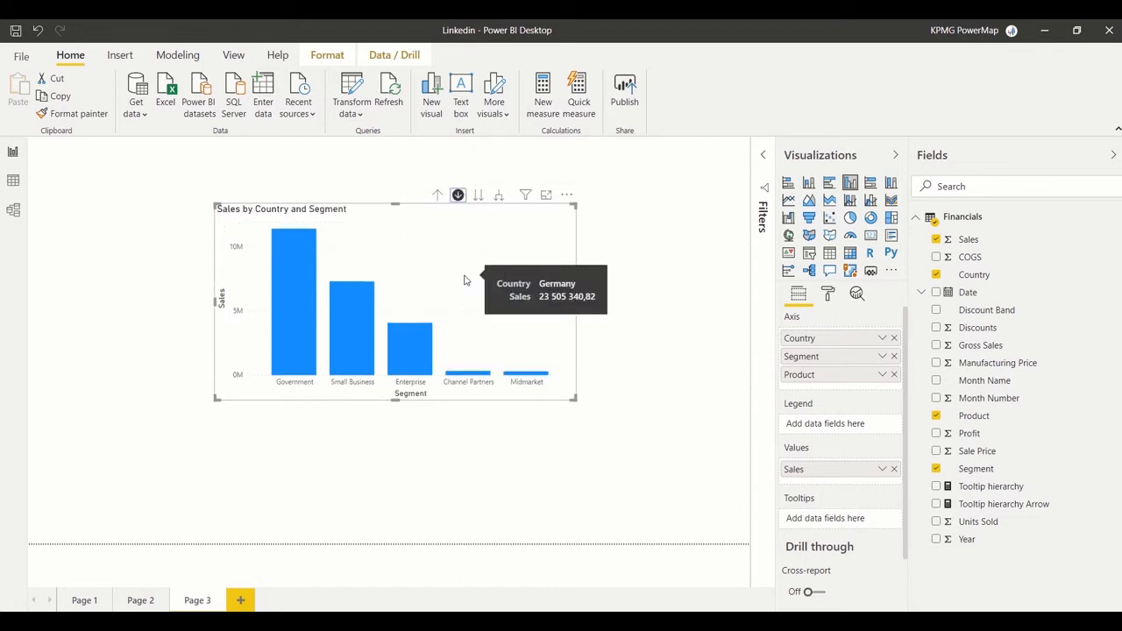
left_click(412, 349)
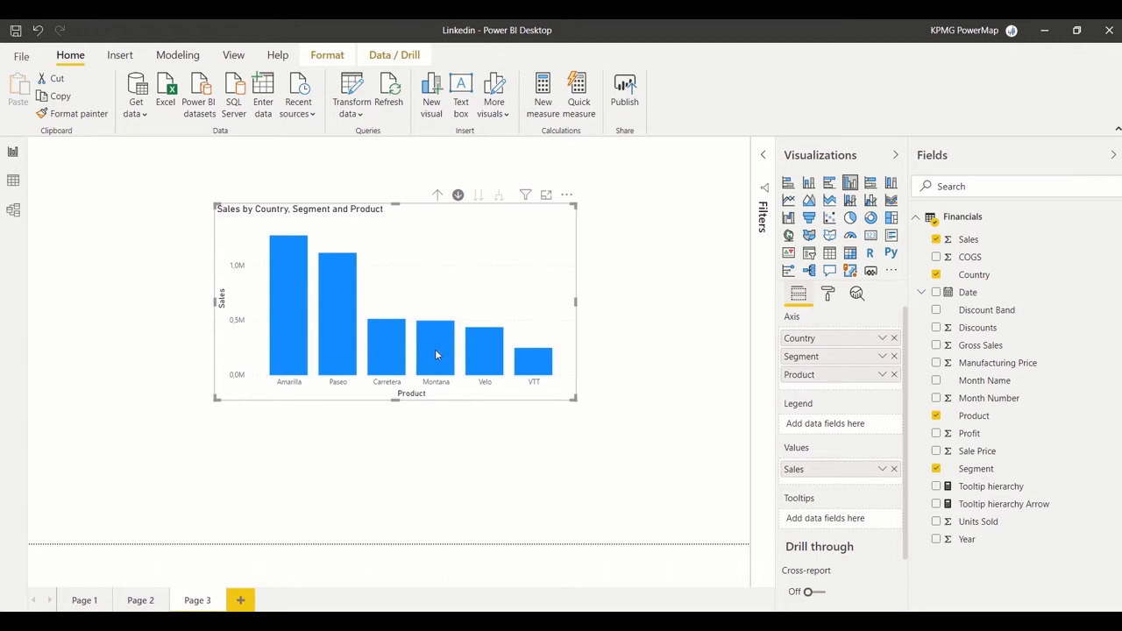
mouse_move(439, 350)
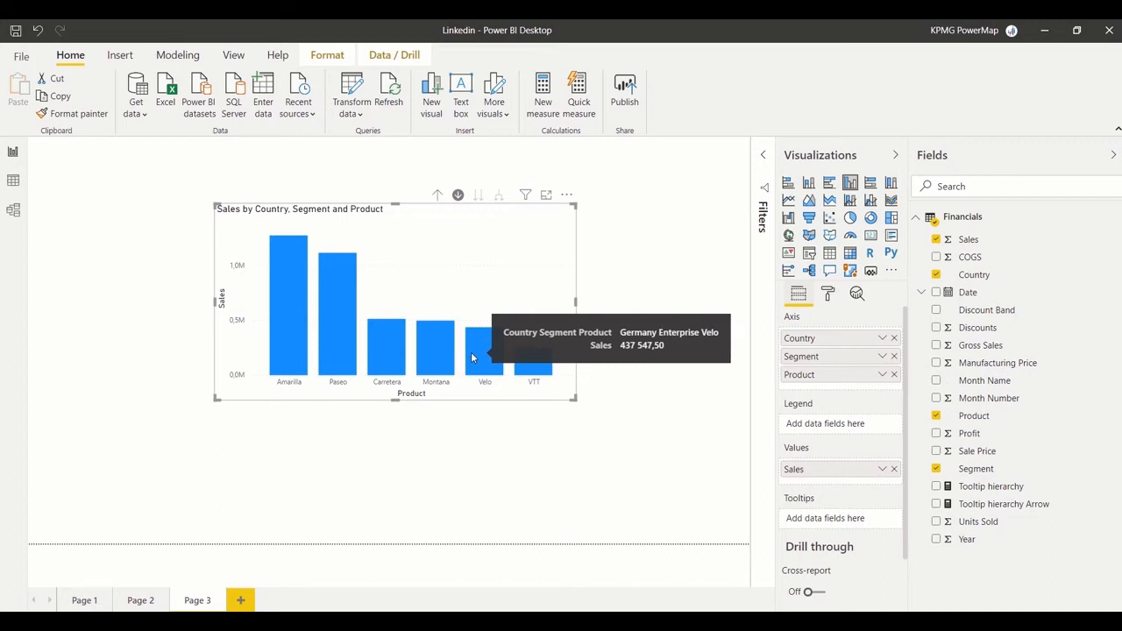
Step: Set the column chart's tooltip to use the report page Page 2 and return to its field settings
left_click(828, 294)
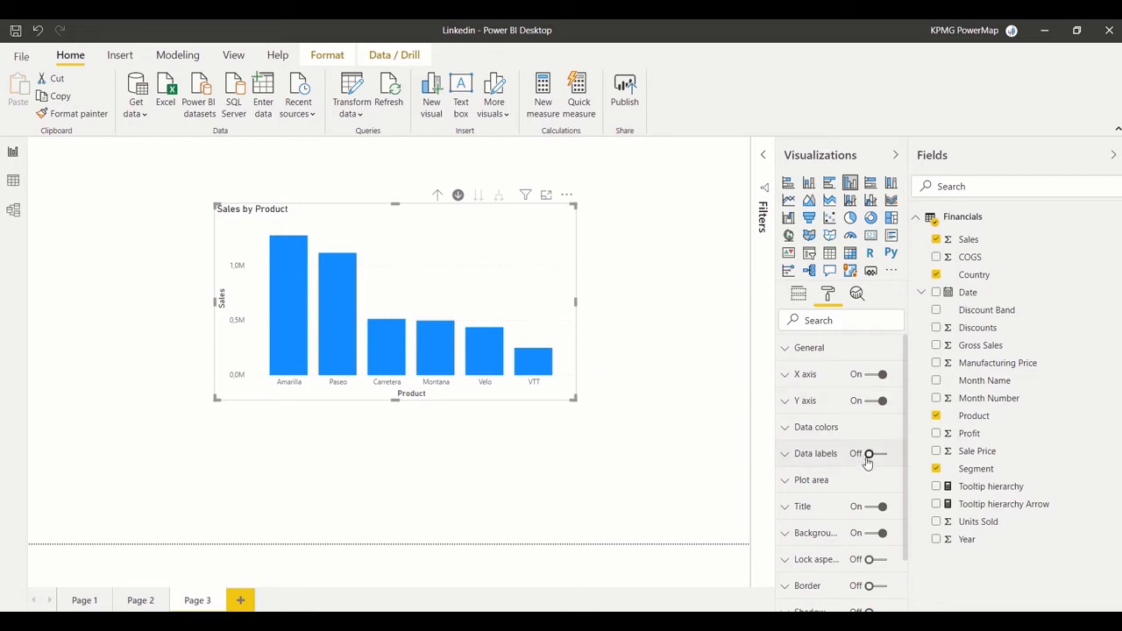
scroll(864, 465, "down", 2)
left_click(820, 574)
scroll(837, 527, "down", 6)
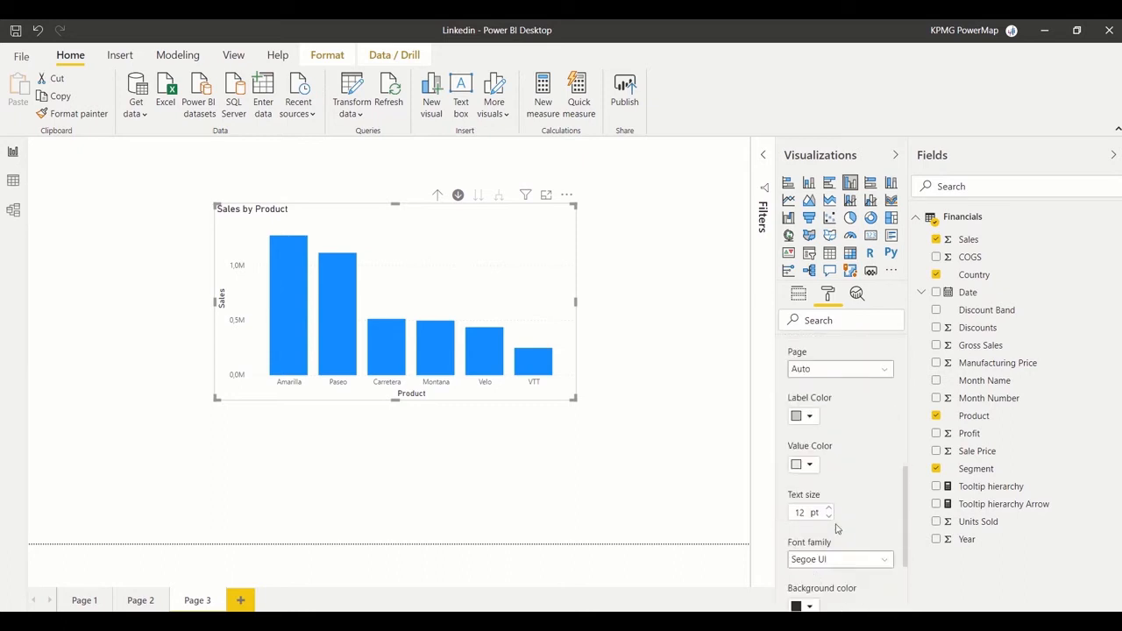
scroll(830, 394, "up", 2)
left_click(819, 442)
left_click(807, 479)
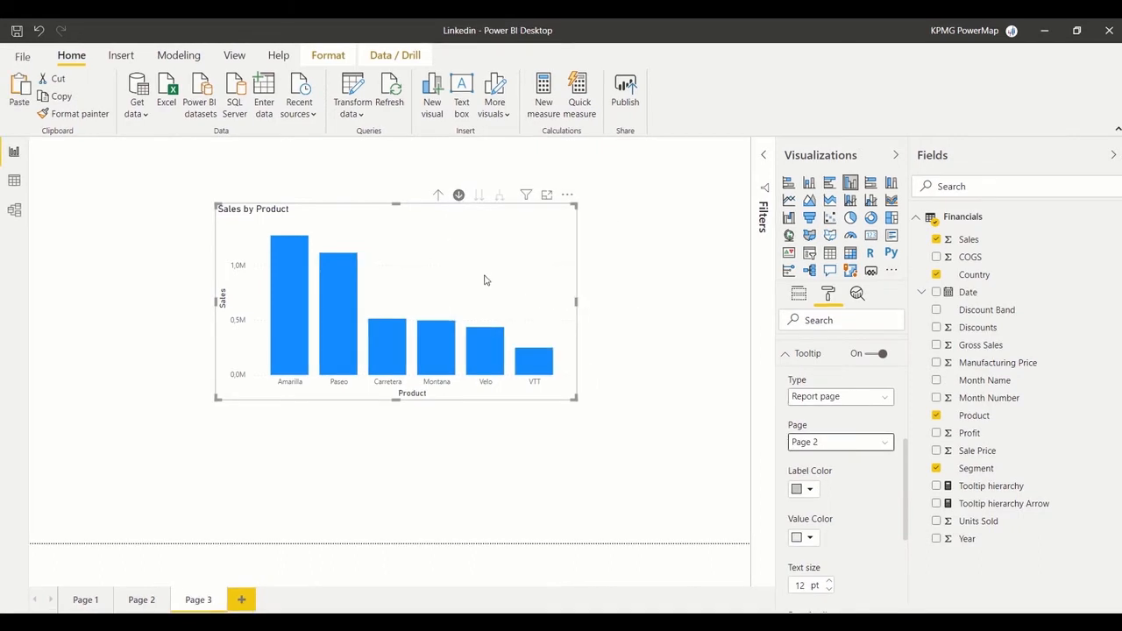
left_click(797, 296)
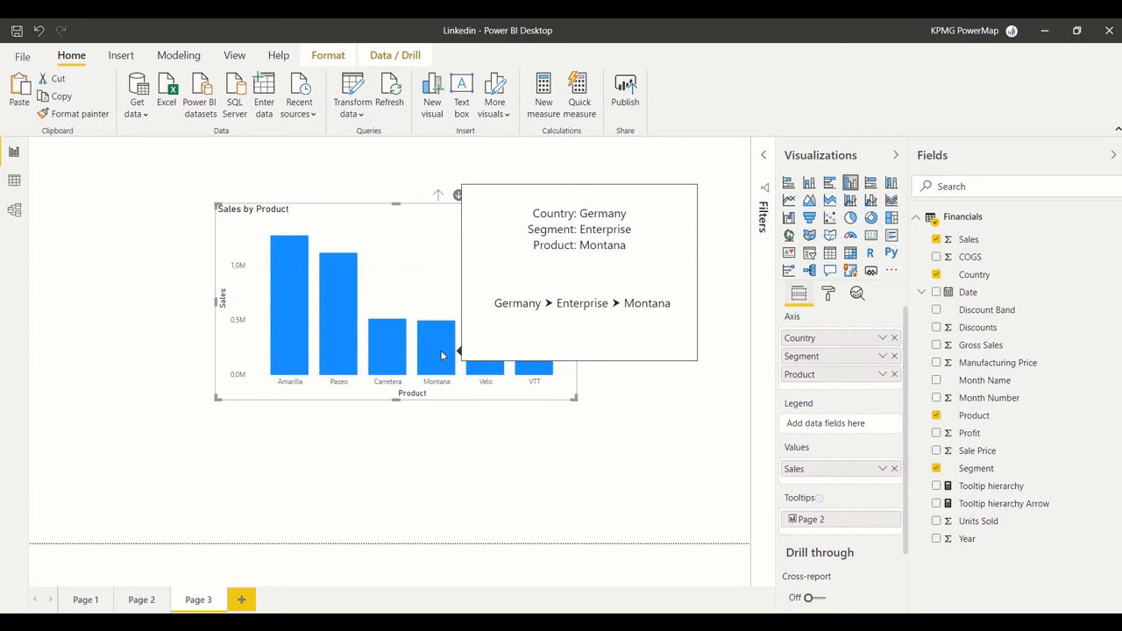
Step: Drill the chart back up to Country, show Germany's sales by Product without choosing a segment, and inspect the VTT tooltip
left_click(438, 197)
left_click(438, 196)
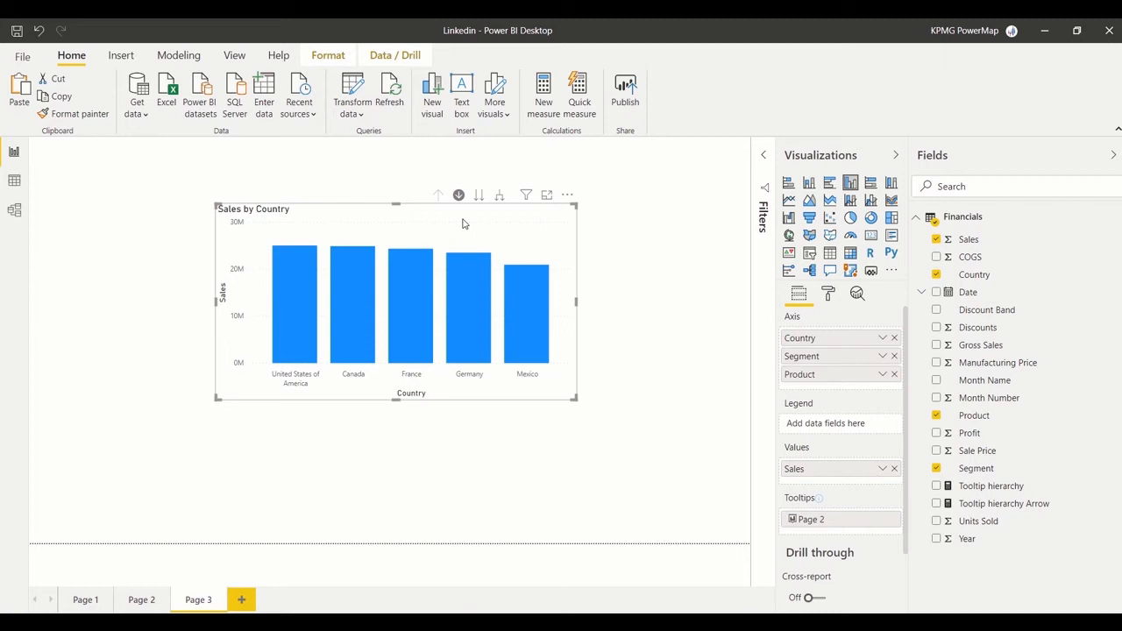
left_click(470, 313)
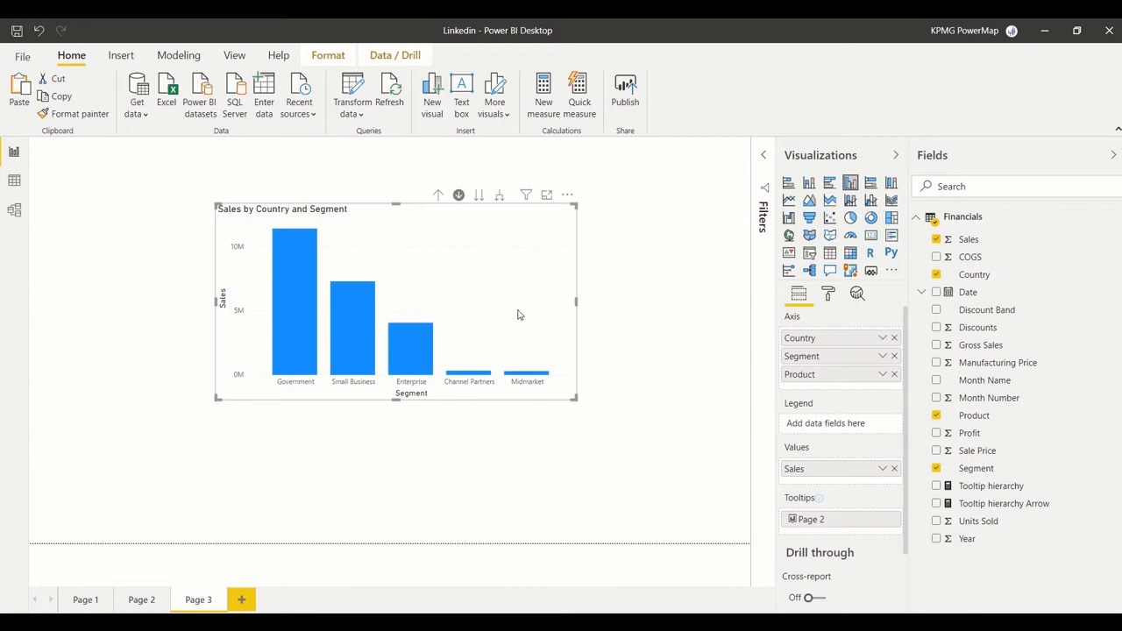
left_click(478, 196)
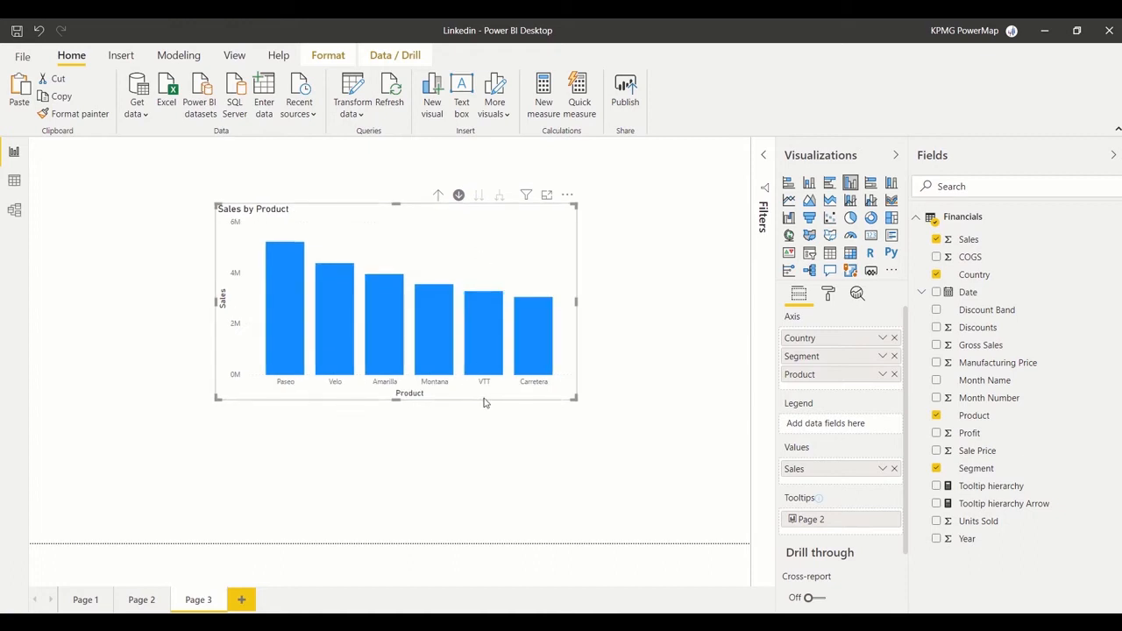
mouse_move(489, 362)
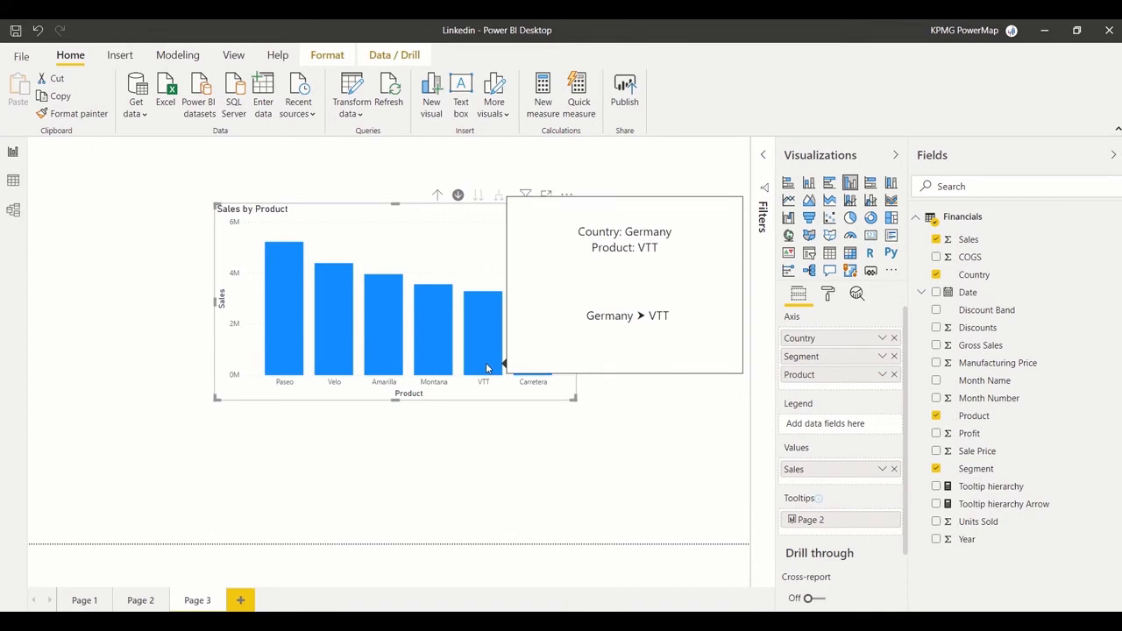
Step: Open the Tooltip hierarchy measure and examine its three IF blocks, especially the Country filter check, label, value and line break
left_click(984, 487)
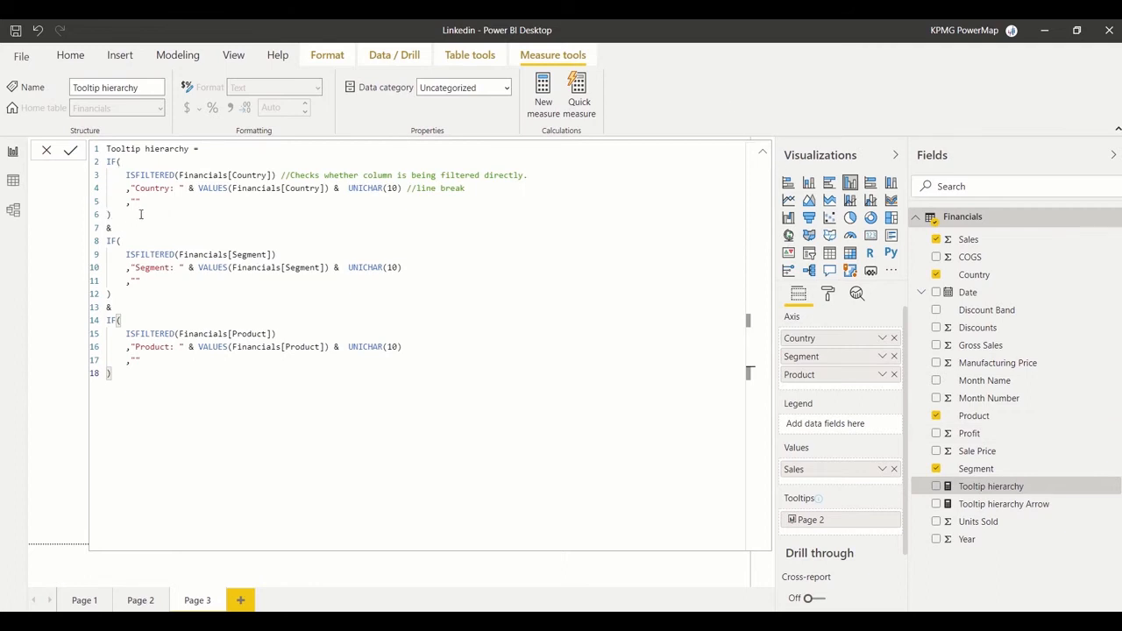
left_click_drag(123, 214, 105, 163)
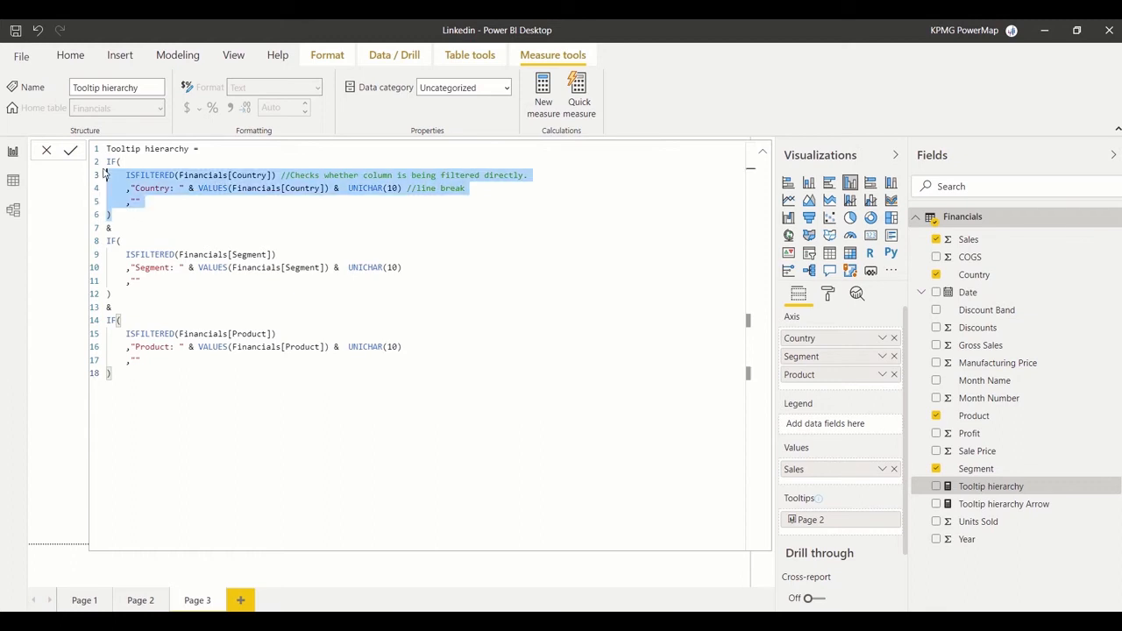
left_click_drag(114, 295, 100, 242)
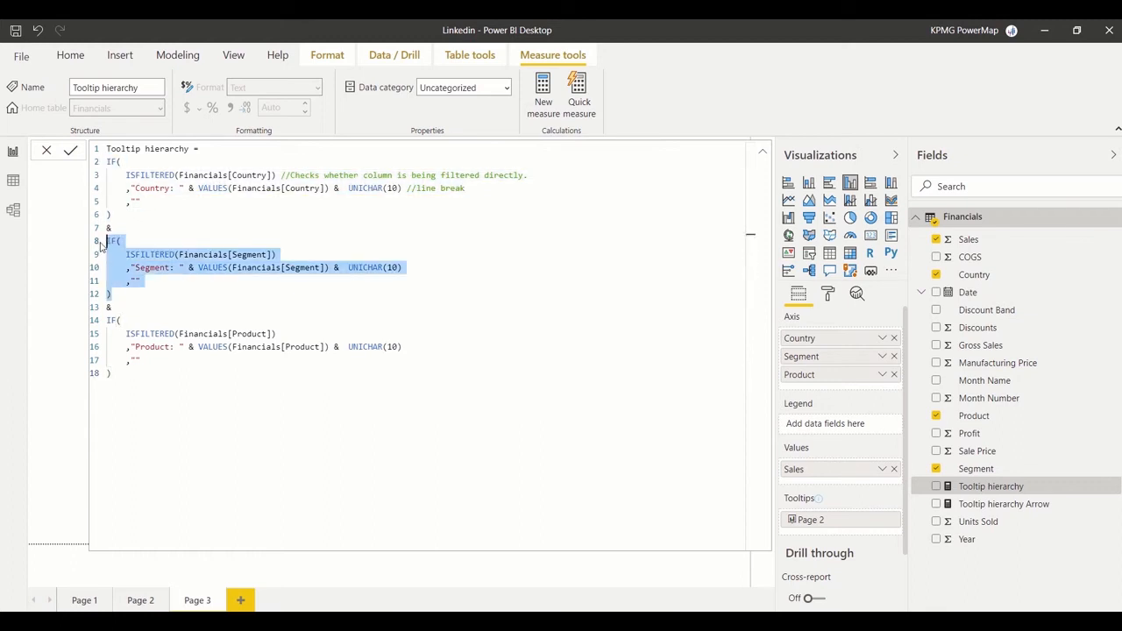
left_click_drag(112, 373, 102, 329)
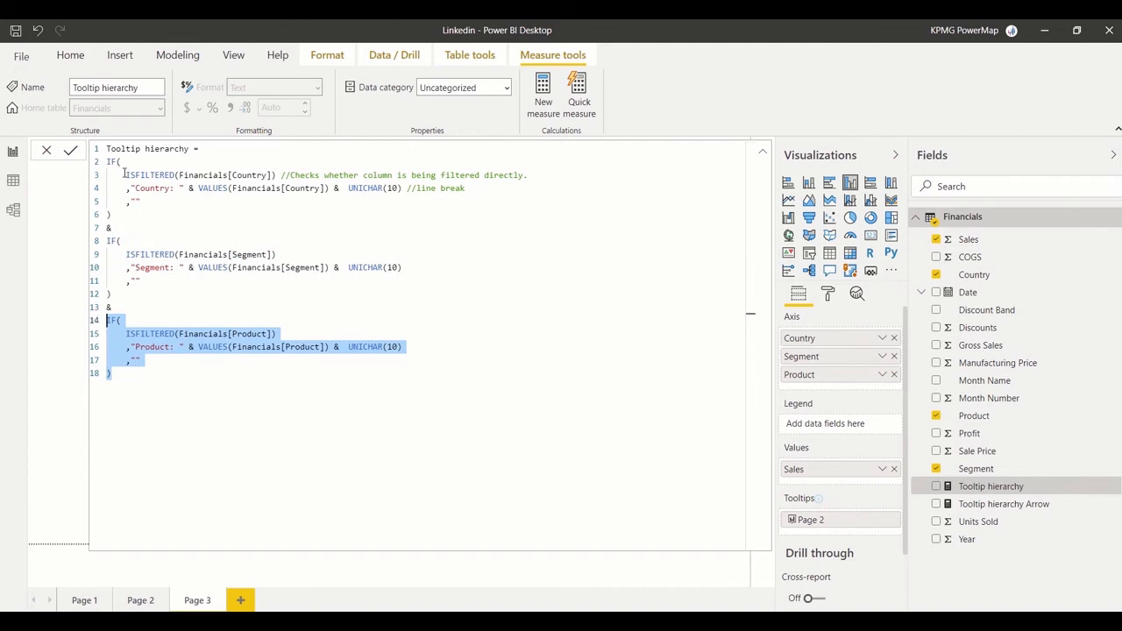
left_click_drag(124, 174, 282, 172)
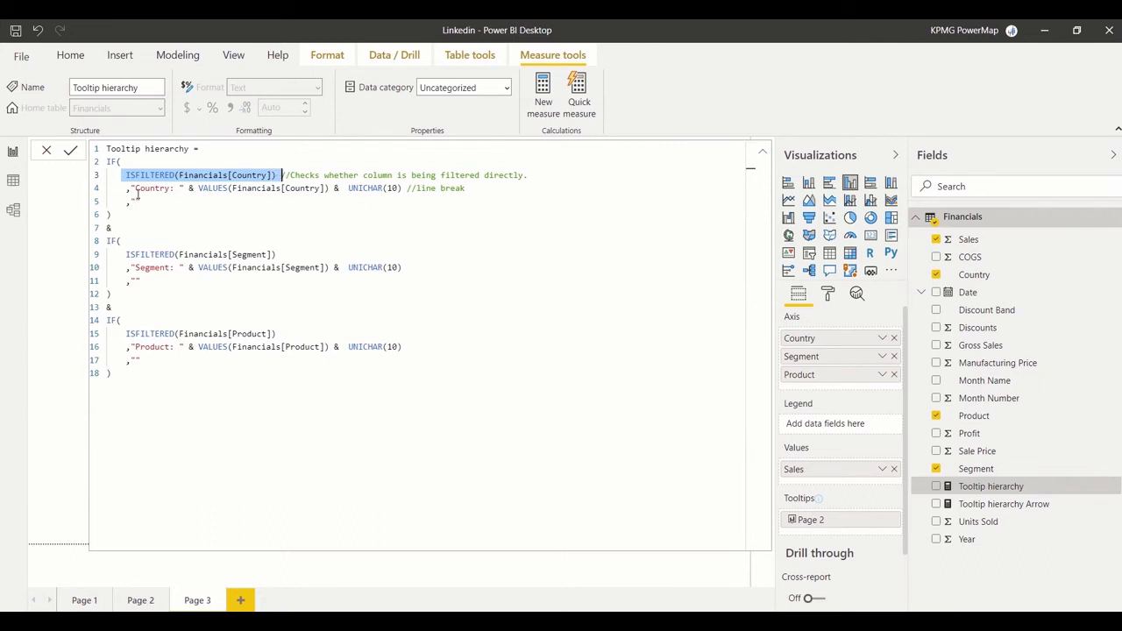
left_click_drag(126, 189, 181, 189)
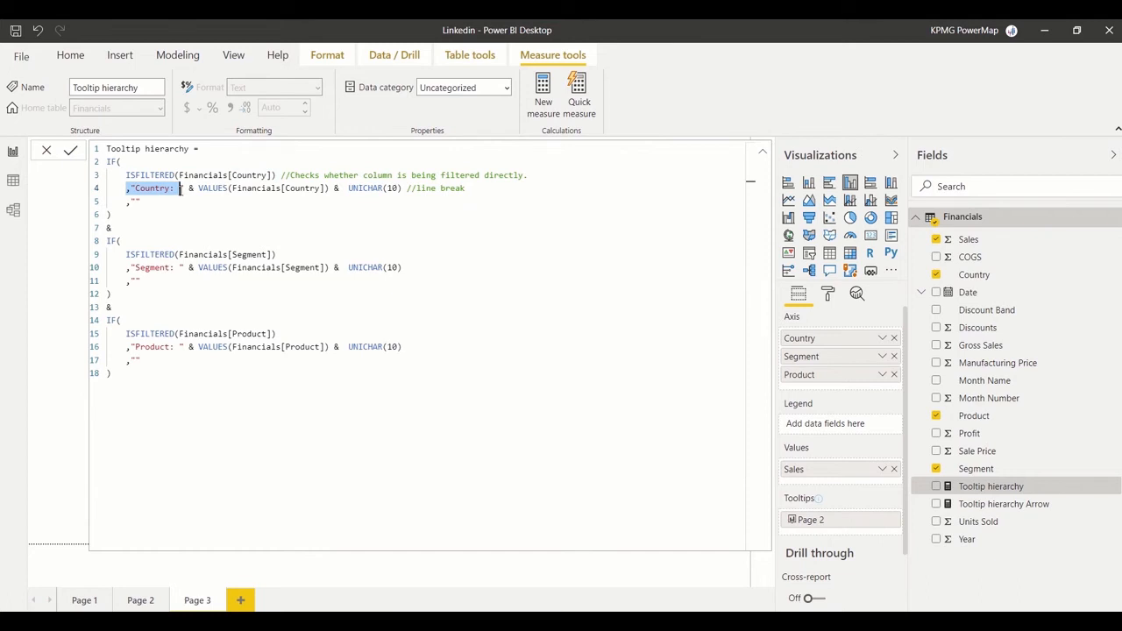
left_click_drag(197, 187, 413, 188)
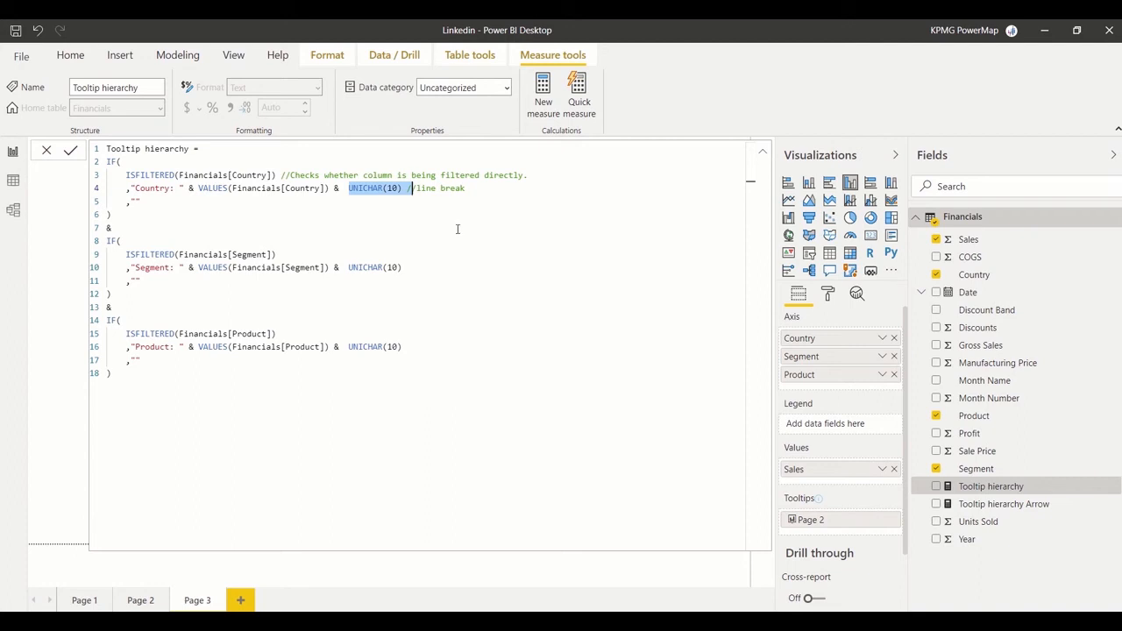
Step: Review the Segment block, the Country ISFILTERED condition and its empty-text alternative in the Tooltip hierarchy formula, and collapse the formula
left_click_drag(111, 294, 103, 246)
left_click(179, 321)
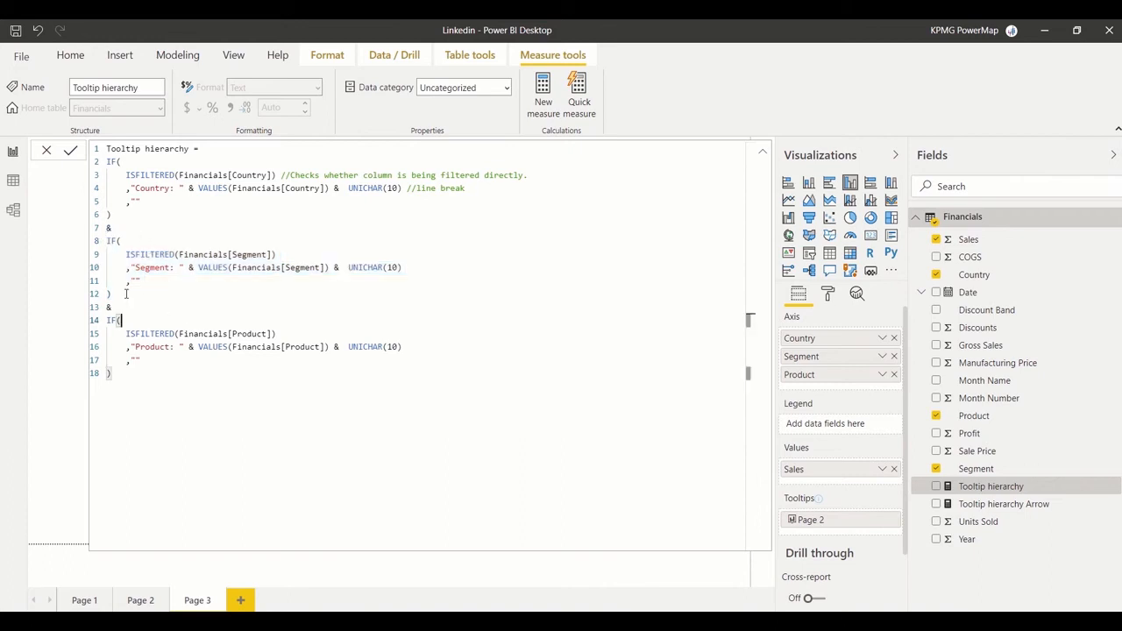
left_click_drag(111, 294, 106, 242)
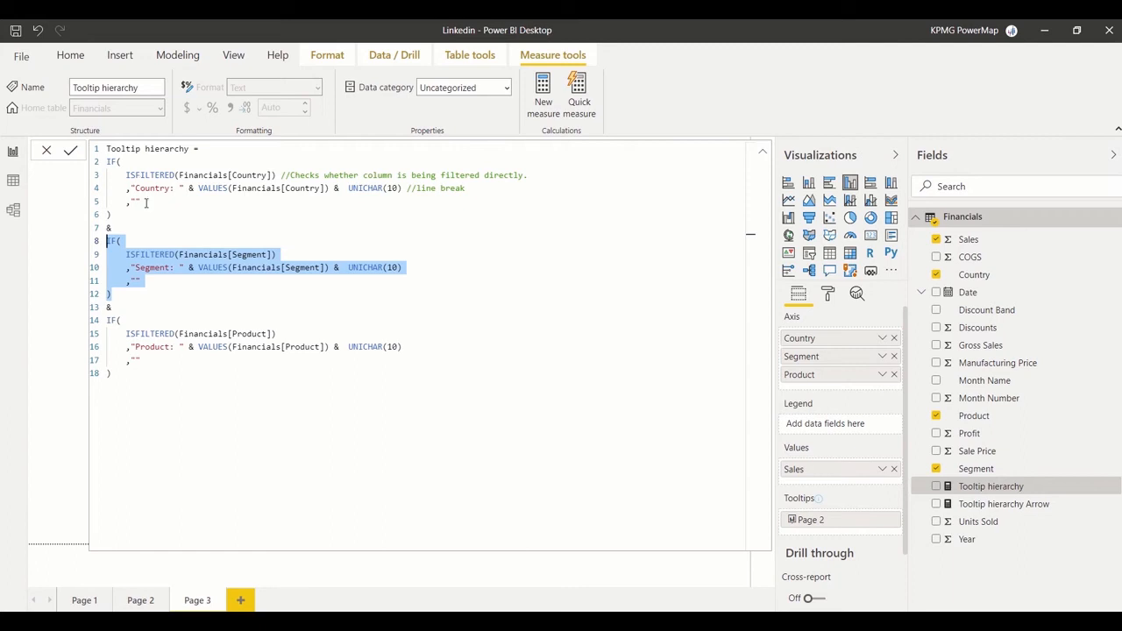
left_click_drag(123, 175, 244, 175)
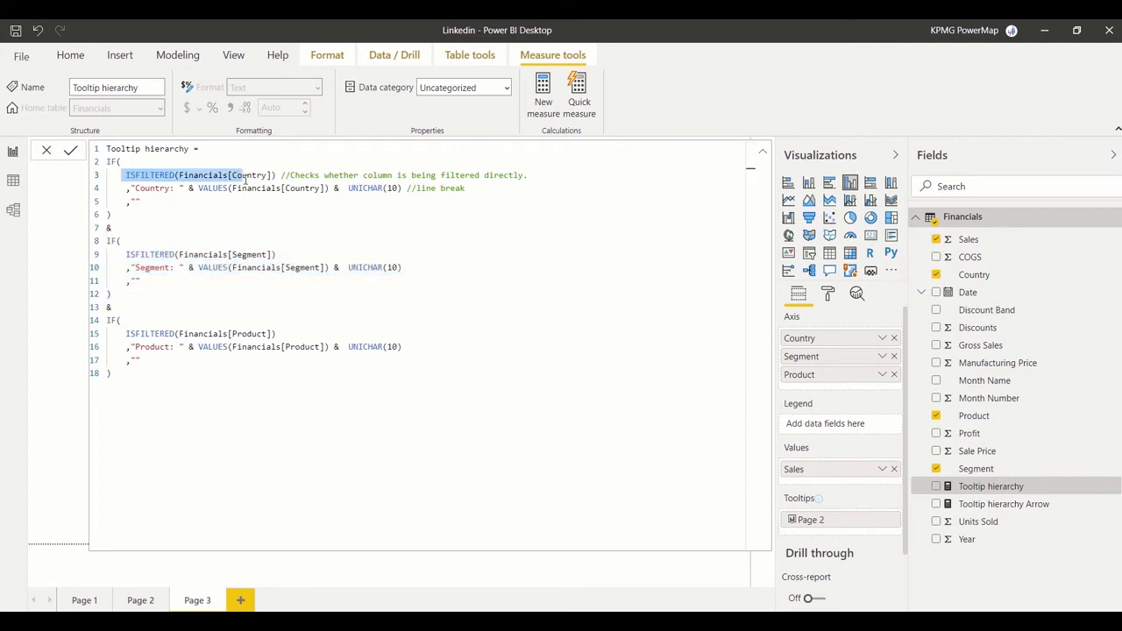
left_click_drag(142, 202, 129, 204)
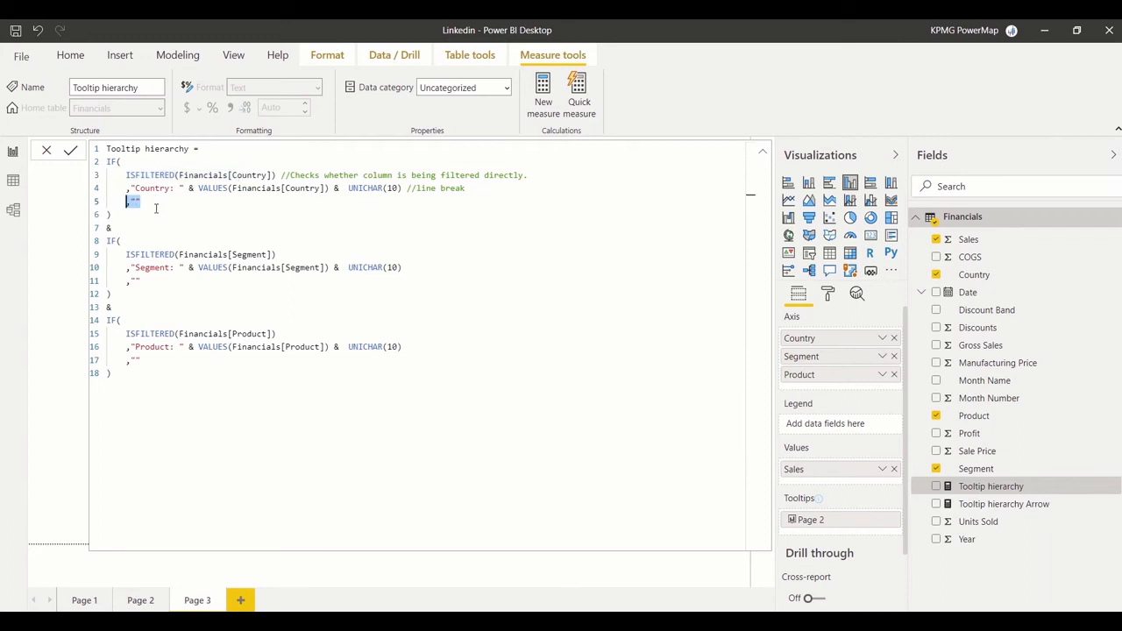
left_click(764, 153)
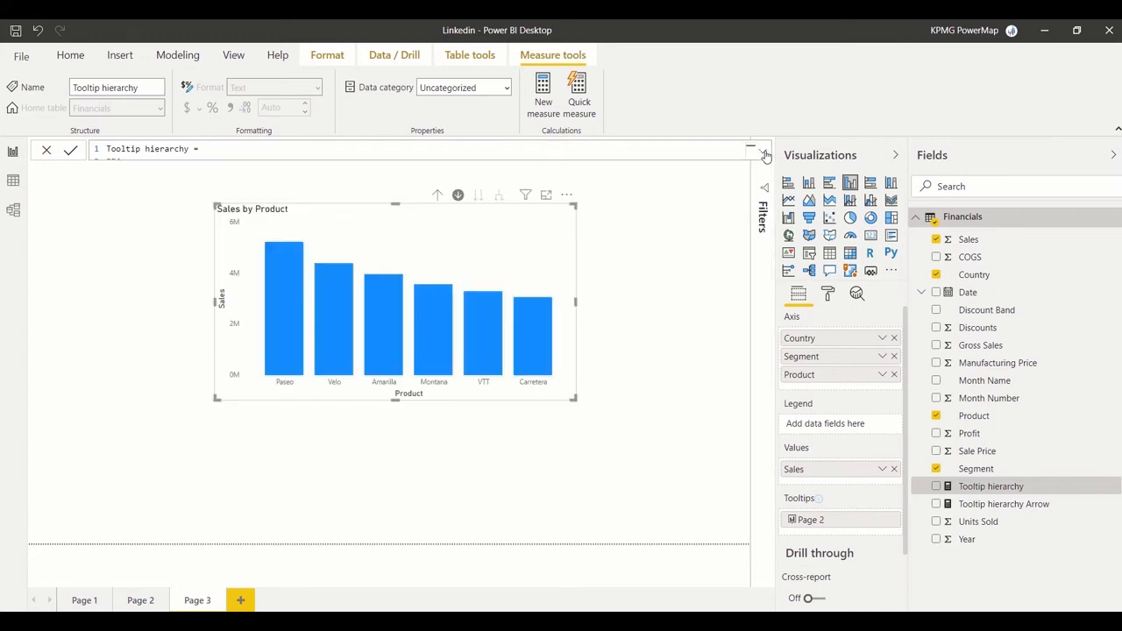
Step: Open the full Tooltip hierarchy Arrow formula and examine its UNICHAR(11166) arrow variable and the Country, Segment and Product IF blocks
left_click(1009, 504)
left_click(759, 155)
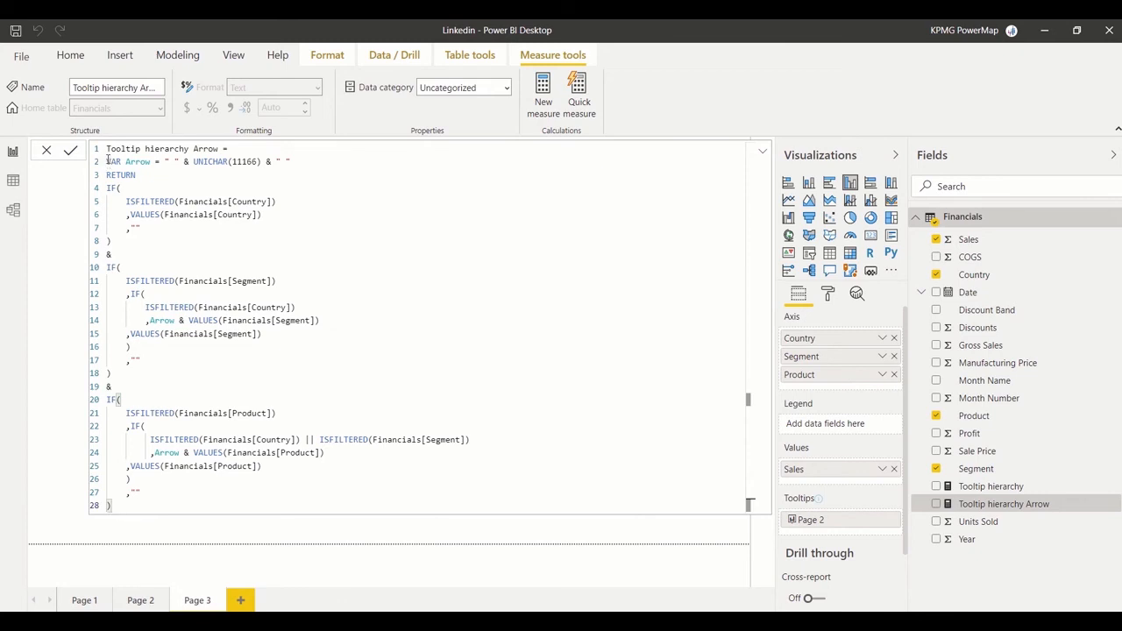
left_click_drag(194, 163, 262, 162)
left_click(171, 175)
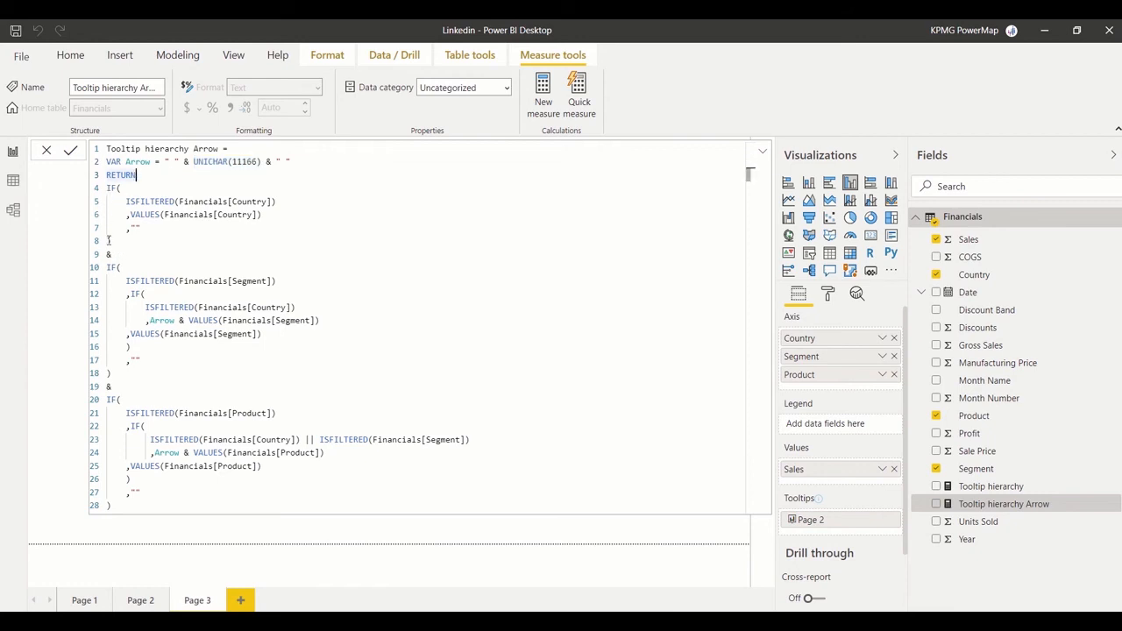
left_click_drag(116, 240, 106, 188)
left_click_drag(111, 372, 106, 268)
left_click_drag(116, 507, 91, 400)
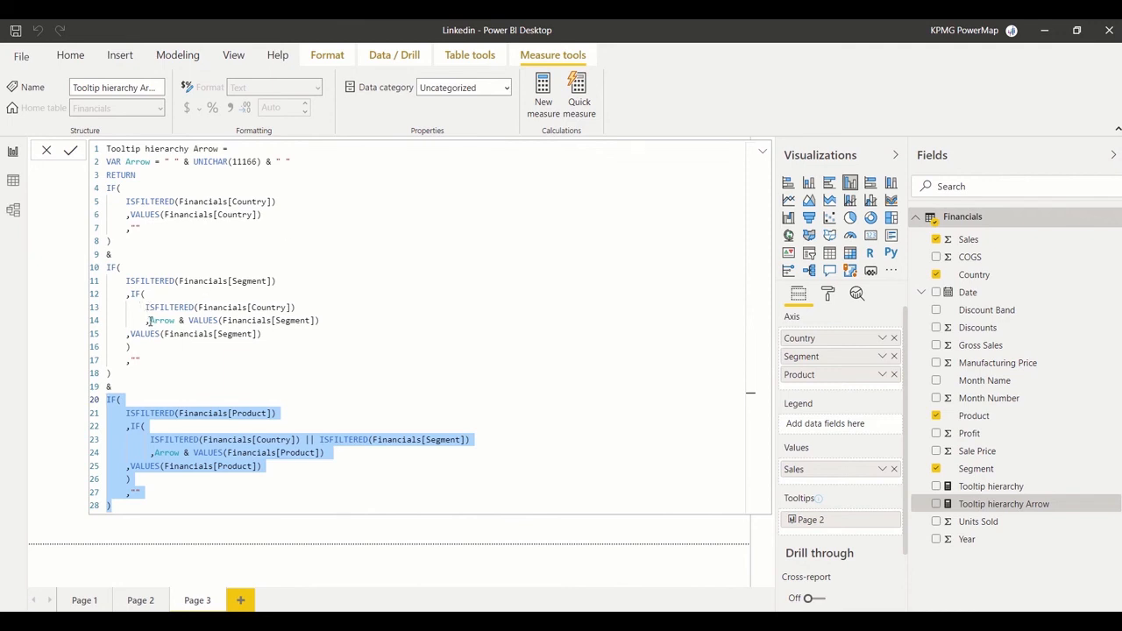
Step: Examine how the Segment block adds the arrow before its value, and compare it with the whole Product block
left_click_drag(148, 321, 322, 321)
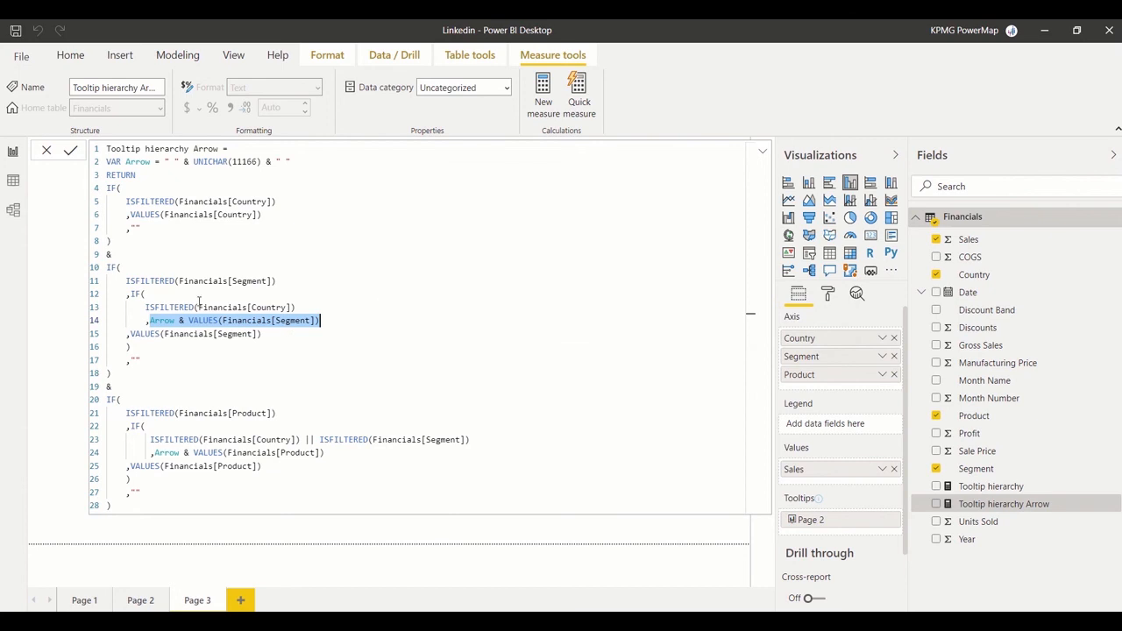
left_click(172, 320)
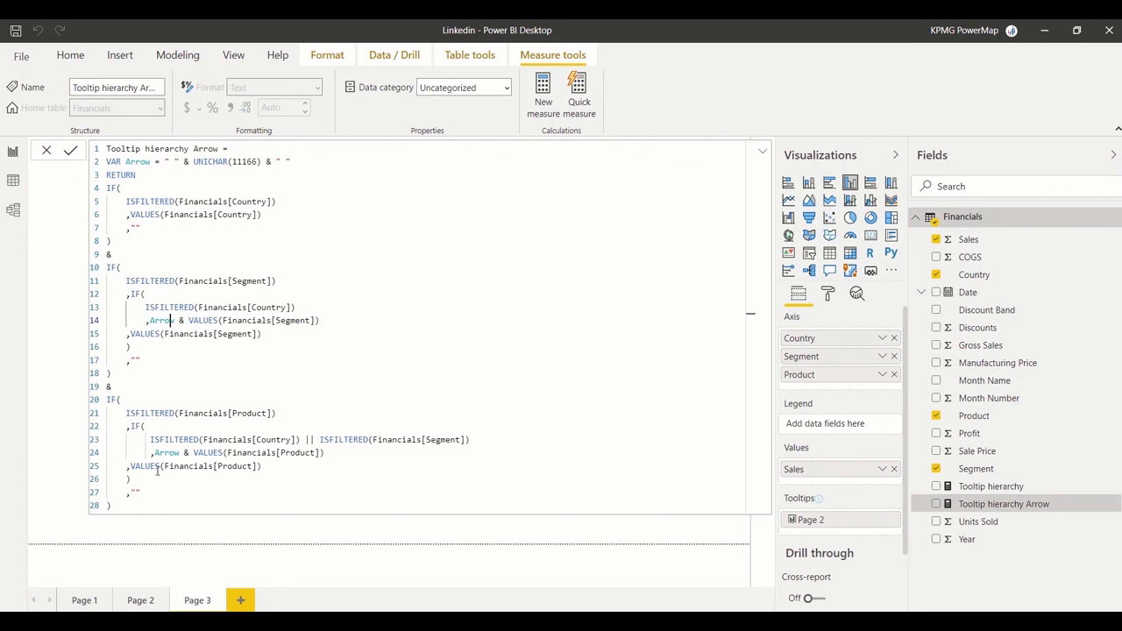
left_click(127, 400)
left_click_drag(117, 506, 96, 406)
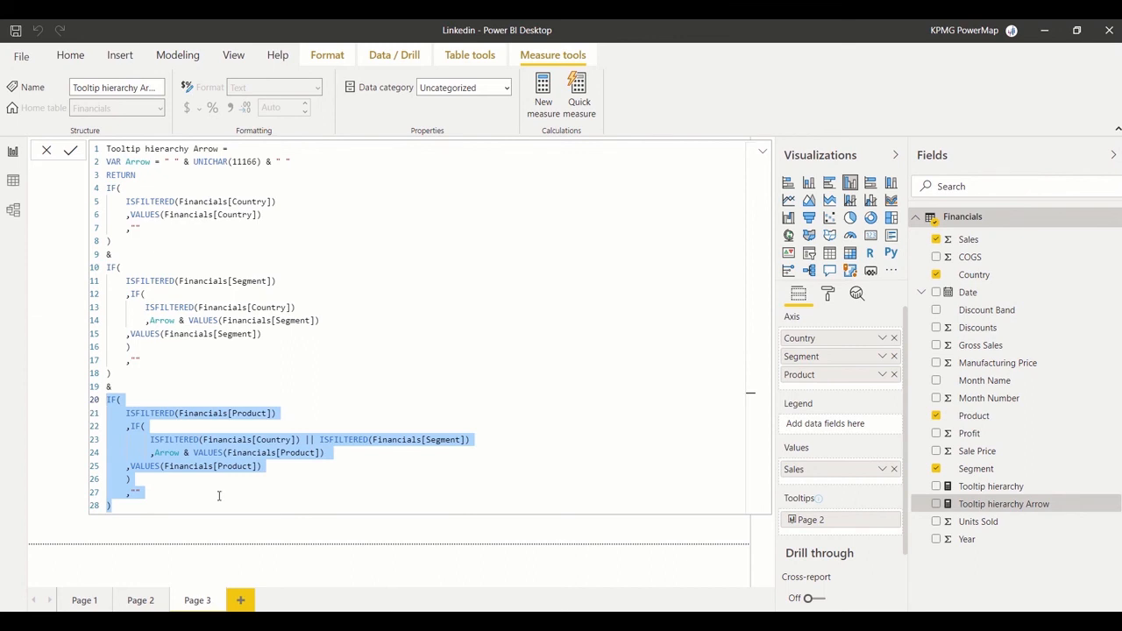
Step: Examine the Product block's Country-or-Segment ISFILTERED condition and its Arrow & VALUES result, and collapse the Tooltip hierarchy Arrow formula
left_click(134, 439)
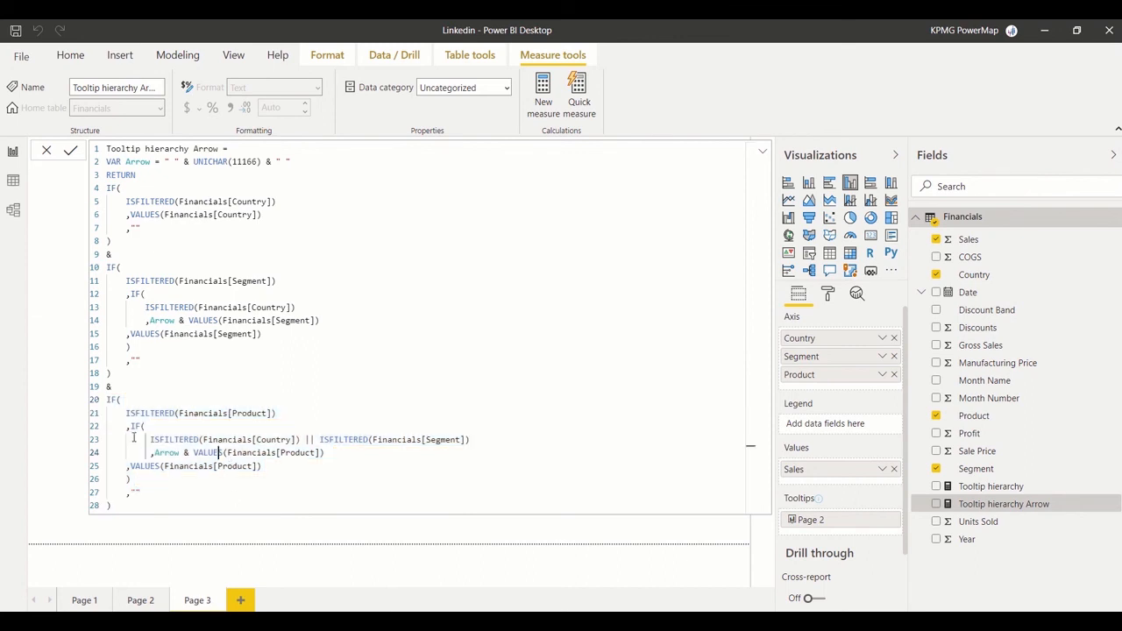
left_click_drag(150, 439, 480, 438)
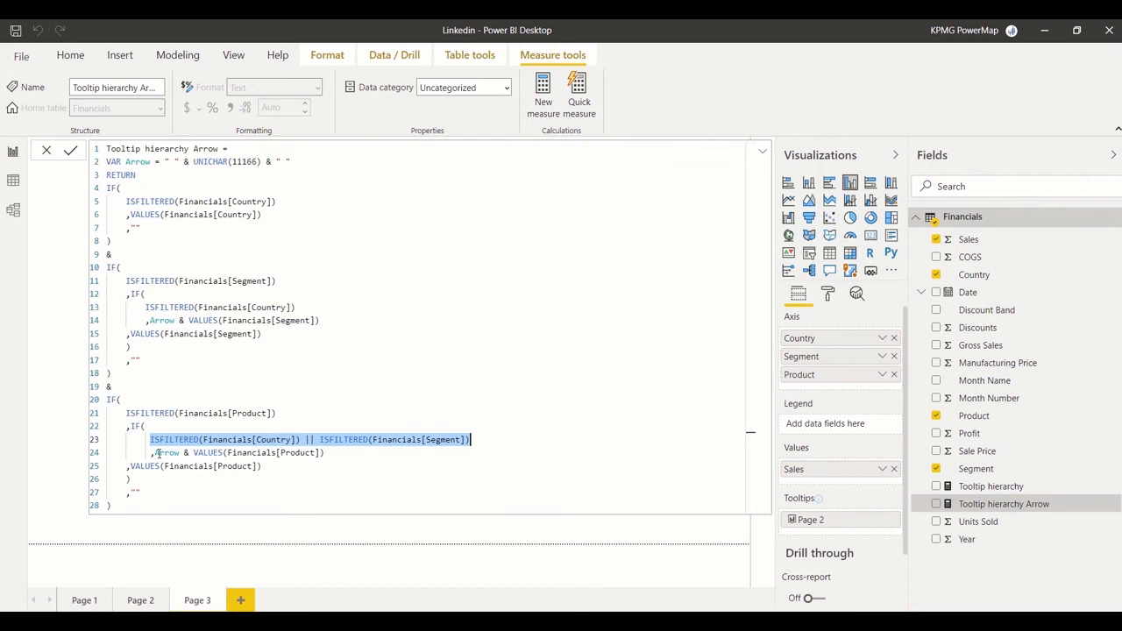
left_click_drag(156, 452, 348, 457)
left_click(762, 153)
left_click(763, 155)
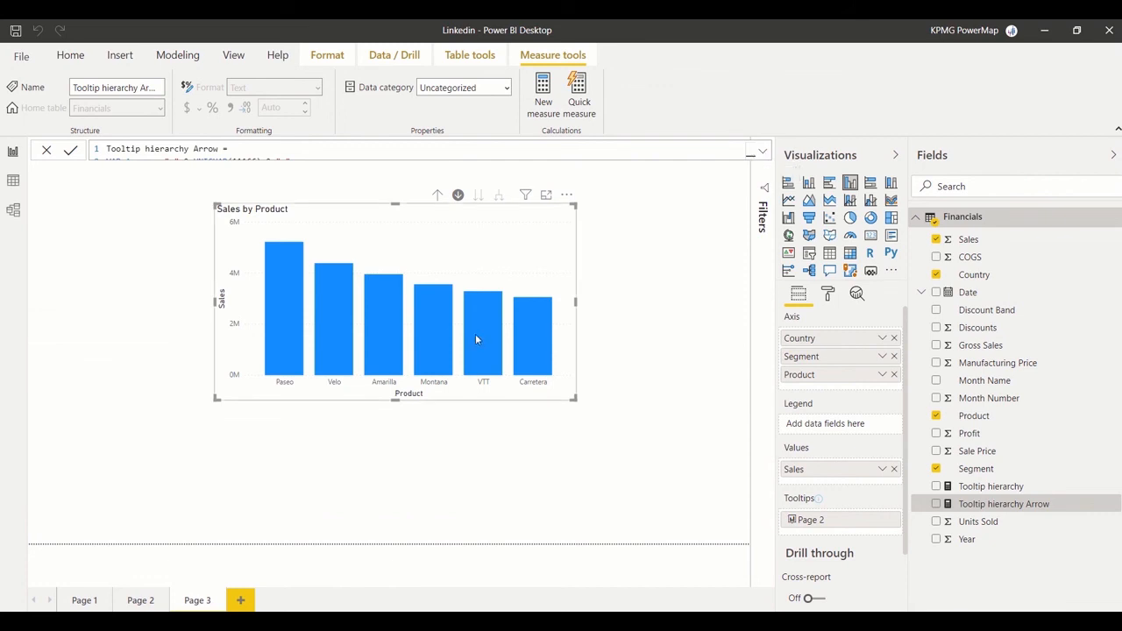
Step: Check the tooltip on the VTT column, and drill the Sales chart back up to the Country level
mouse_move(481, 336)
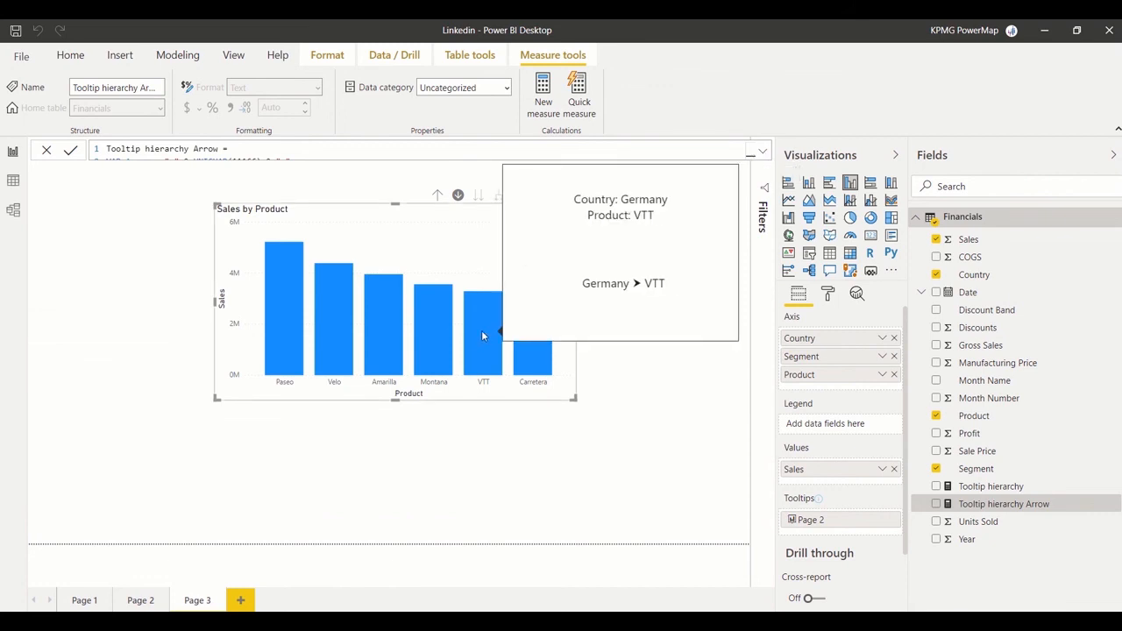
left_click(437, 195)
left_click(440, 197)
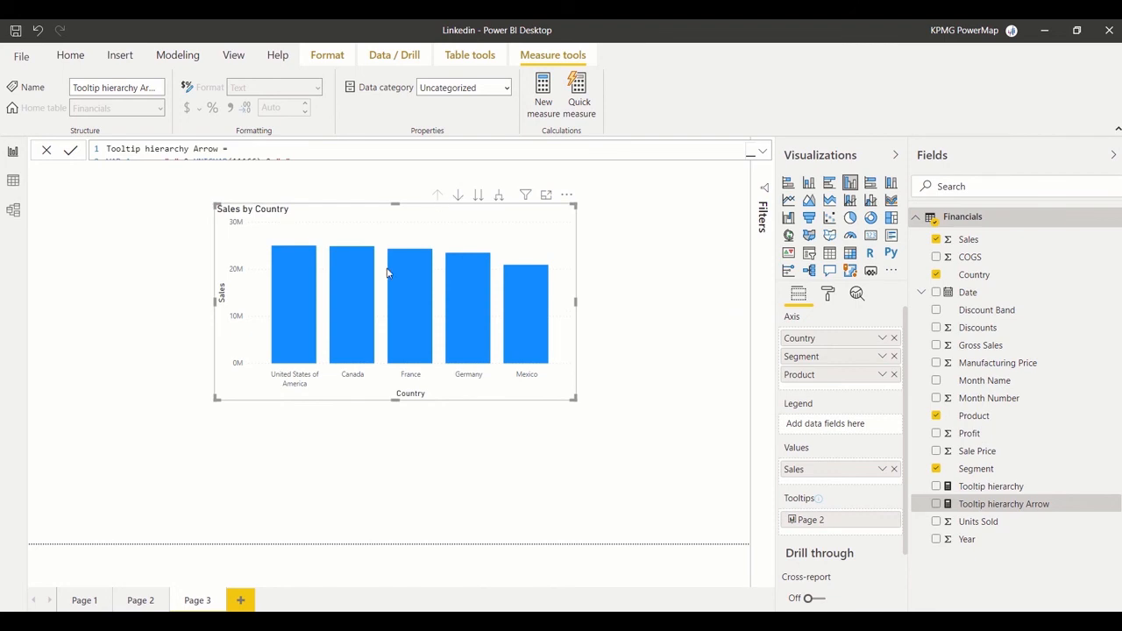
Step: Switch the whole chart to the Segment level and on to the Product level, checking the tooltips on Enterprise and Amarilla
left_click(480, 200)
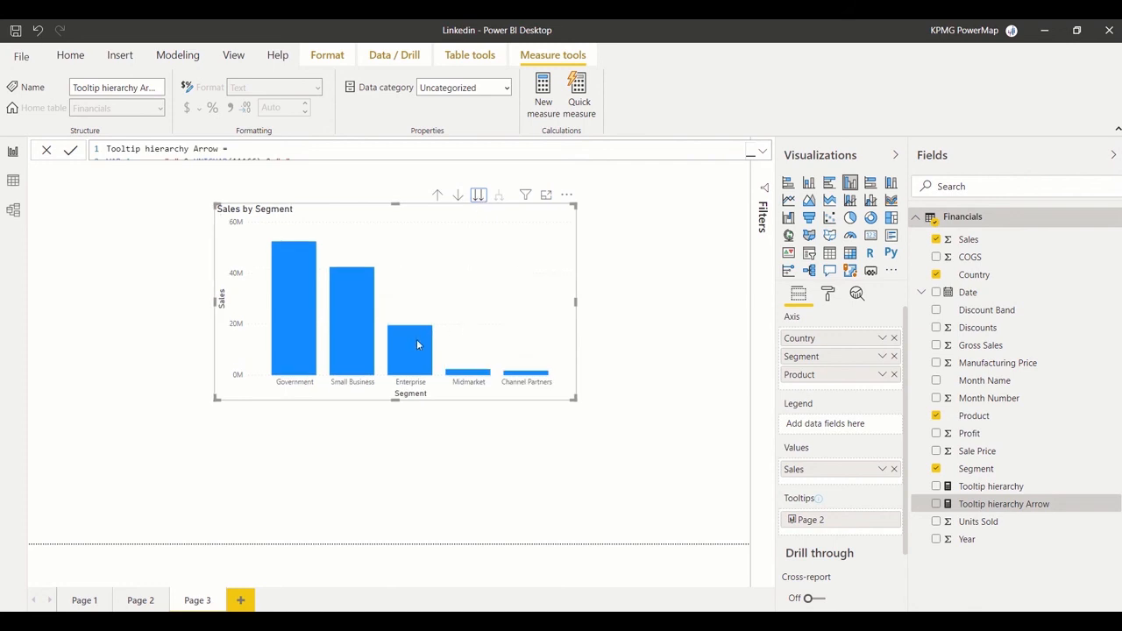
mouse_move(416, 339)
left_click(477, 196)
mouse_move(436, 355)
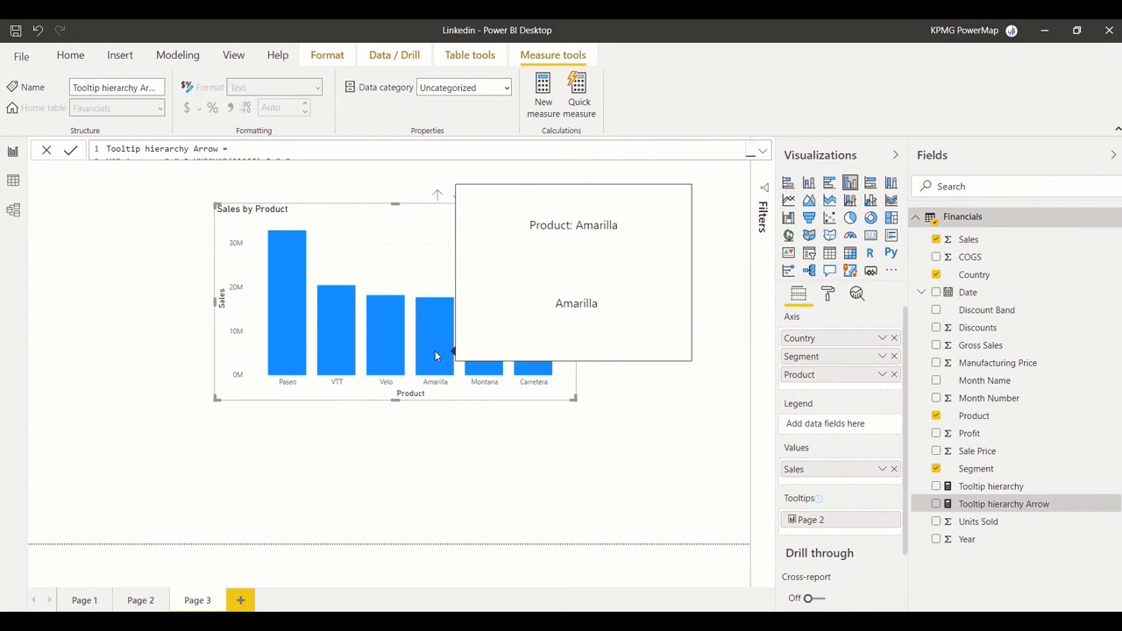